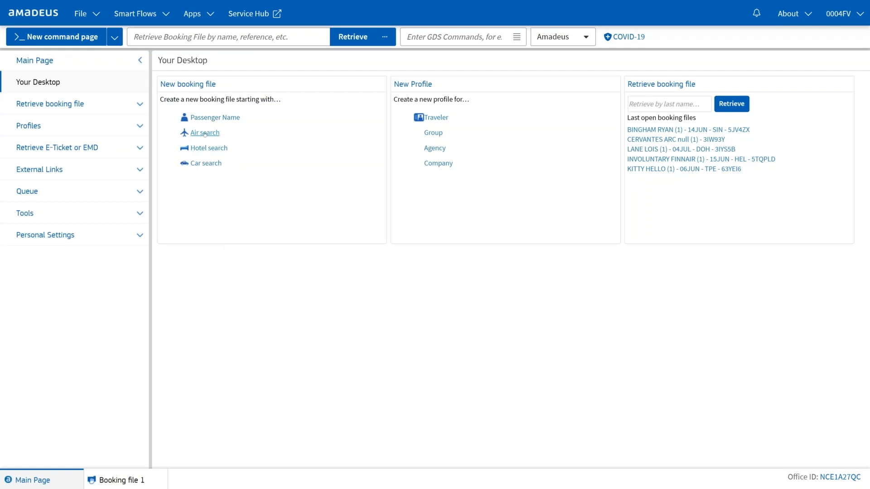
# Step: Start a new booking file with an air search and expand the fares and fees section to examine its content options
pyautogui.click(205, 133)
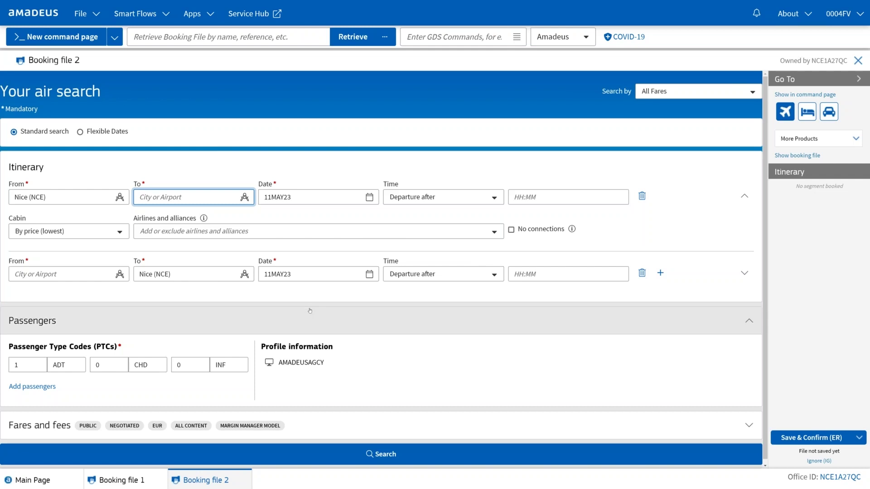
pyautogui.scroll(-1, 313, 317)
pyautogui.click(326, 428)
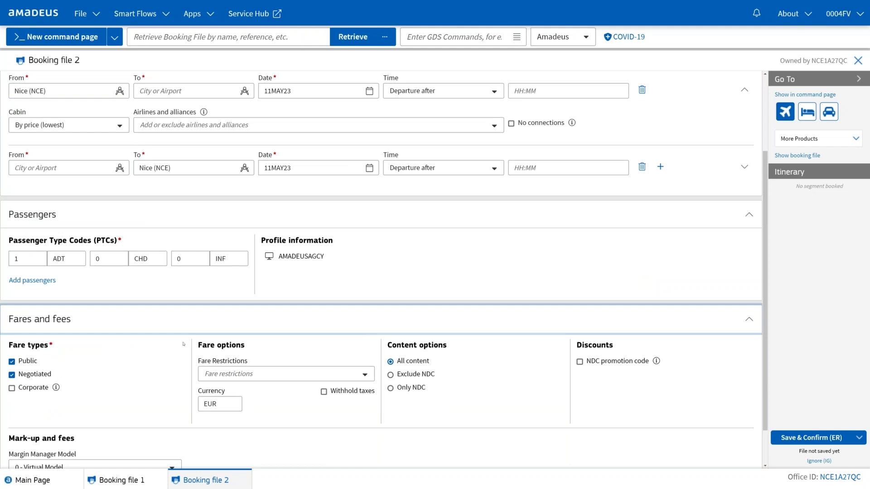
pyautogui.scroll(3, 184, 344)
pyautogui.scroll(-2, 272, 363)
pyautogui.moveTo(398, 379); pyautogui.dragTo(451, 419)
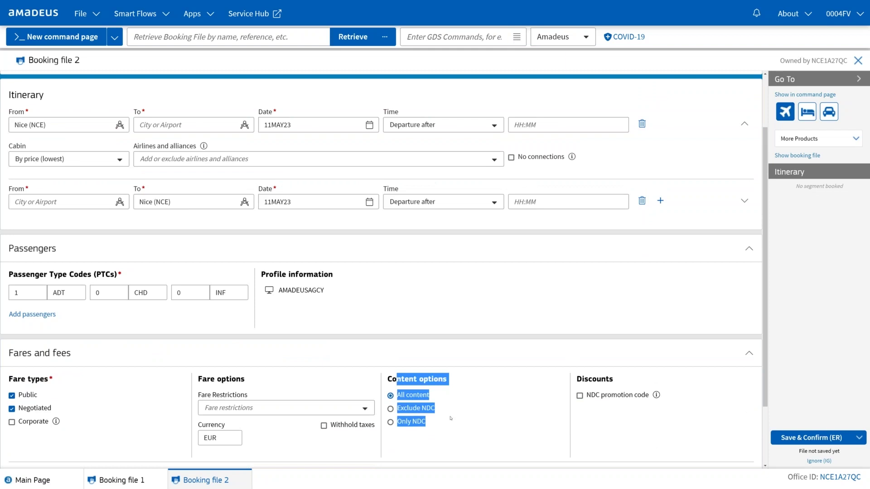
pyautogui.moveTo(448, 417); pyautogui.dragTo(442, 399)
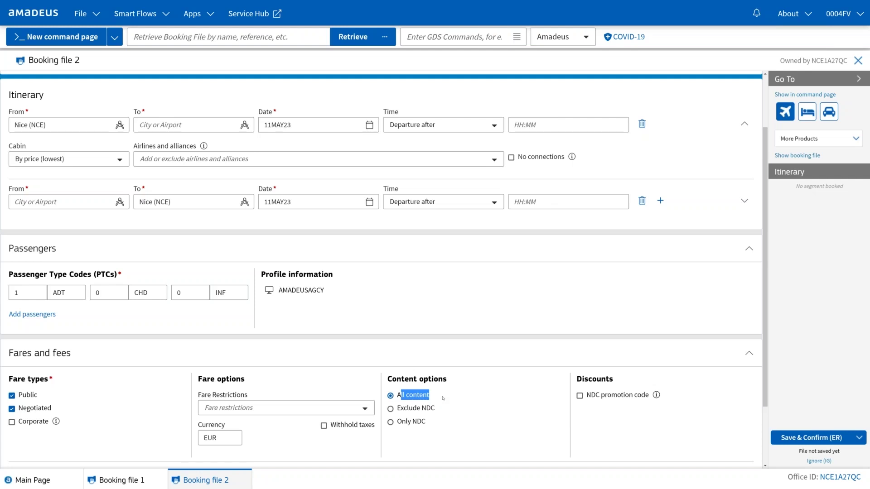
pyautogui.scroll(2, 58, 113)
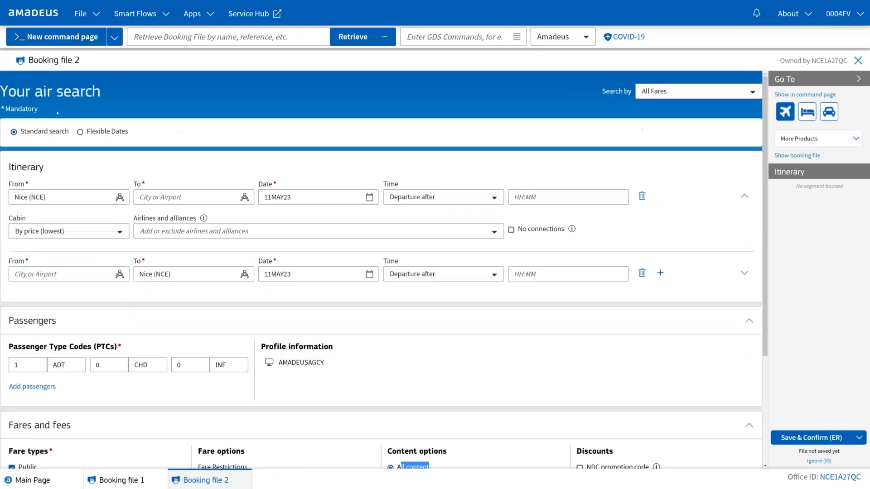
# Step: Open a new command page from the main page, and start another booking file with a new air search
pyautogui.click(32, 479)
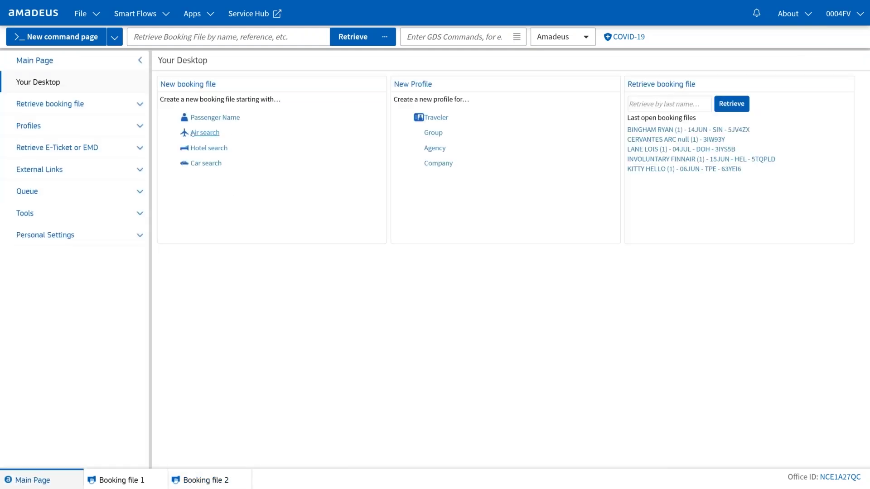
pyautogui.click(90, 41)
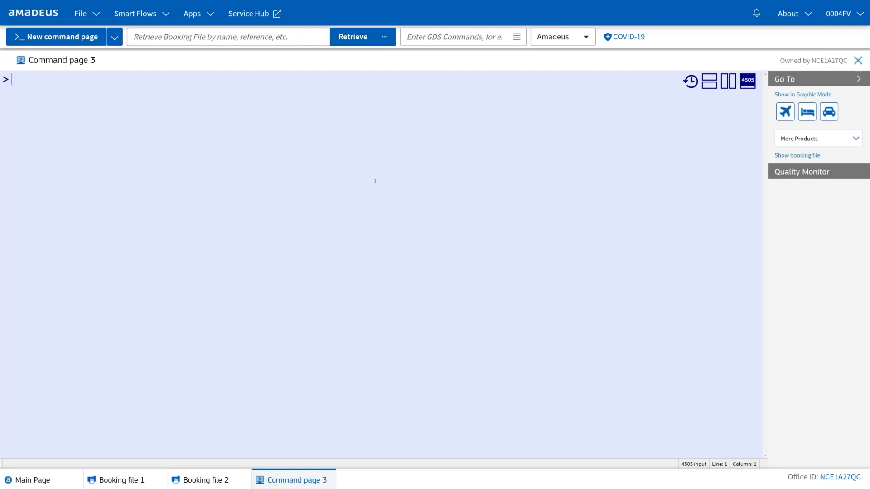
pyautogui.click(115, 40)
pyautogui.click(118, 43)
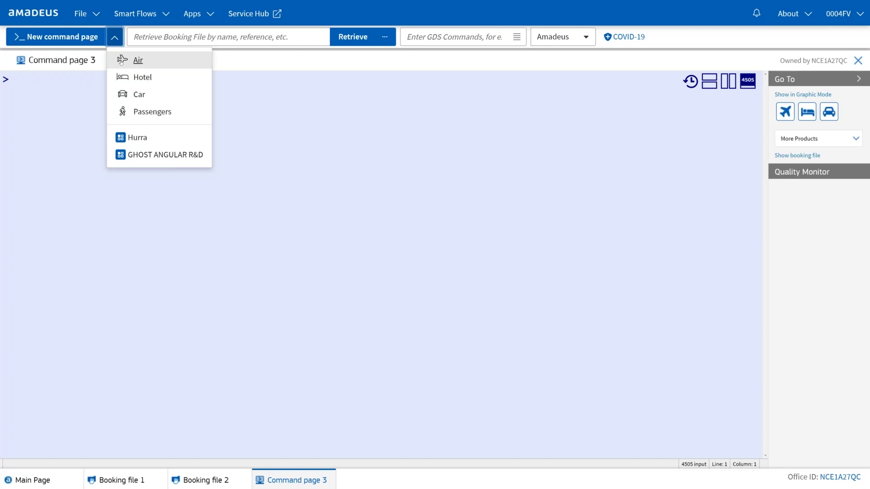
pyautogui.click(113, 38)
pyautogui.click(115, 42)
pyautogui.click(124, 63)
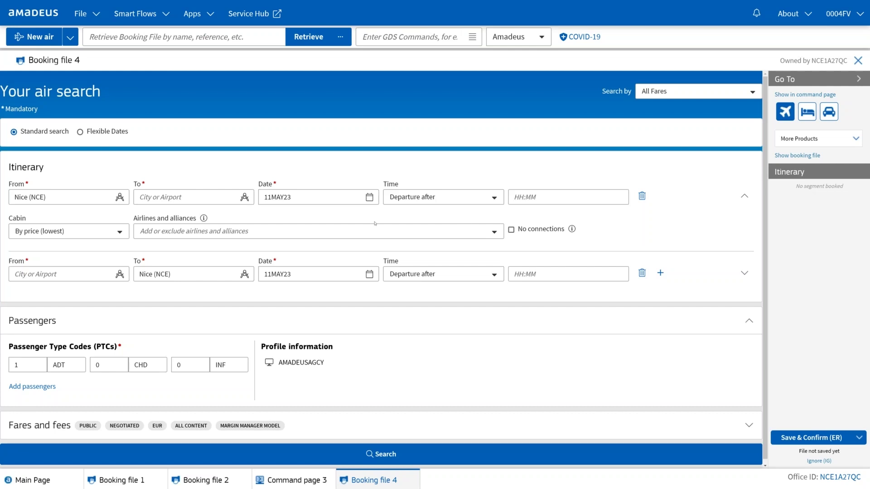
# Step: Set the outbound itinerary from London (LON), all airports, to New York (JFK)
pyautogui.click(93, 196)
pyautogui.write('L')
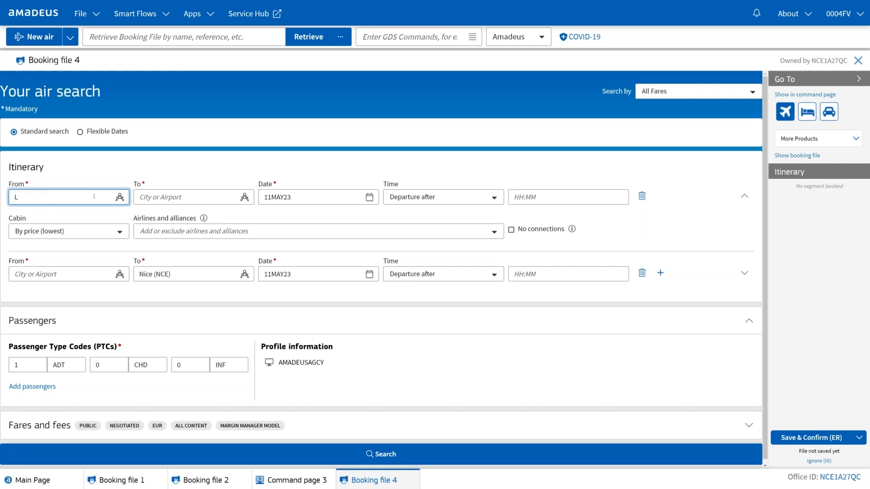
pyautogui.write('on')
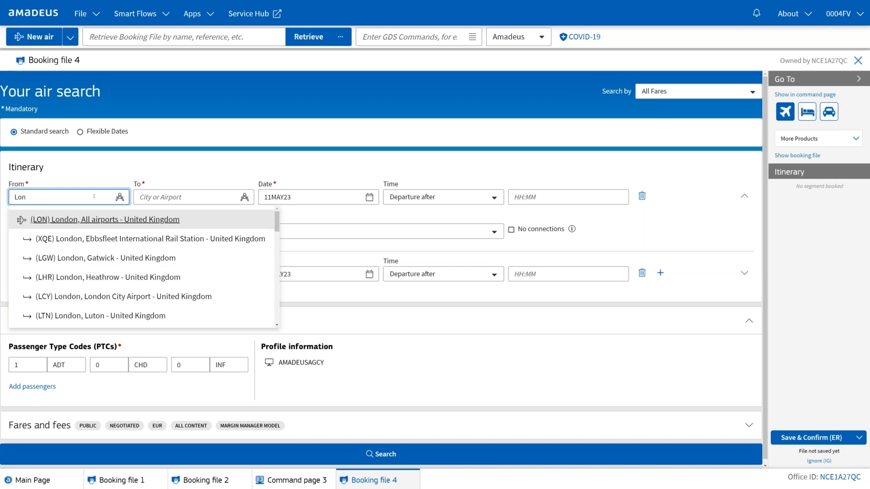
pyautogui.click(62, 221)
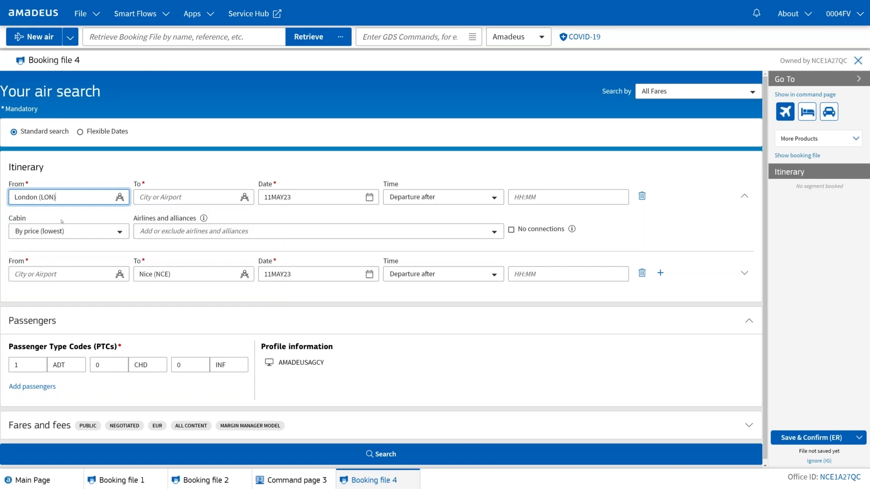
pyautogui.click(119, 198)
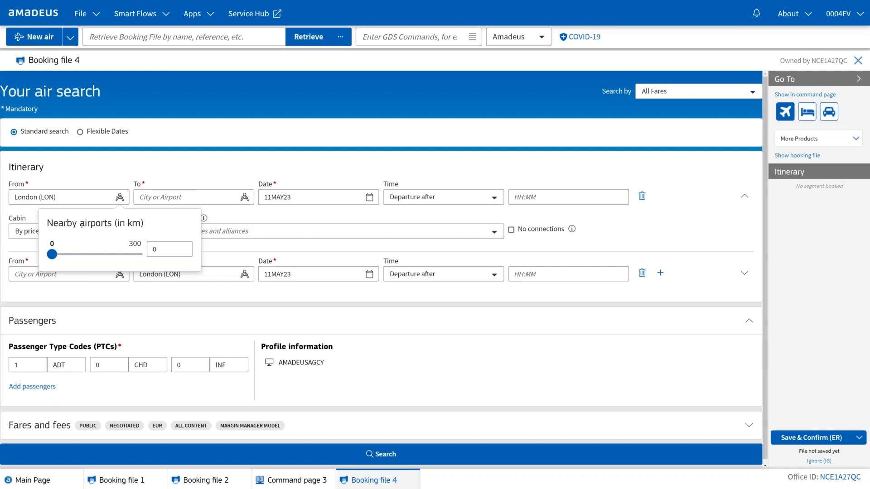
pyautogui.click(158, 199)
pyautogui.write('JFK')
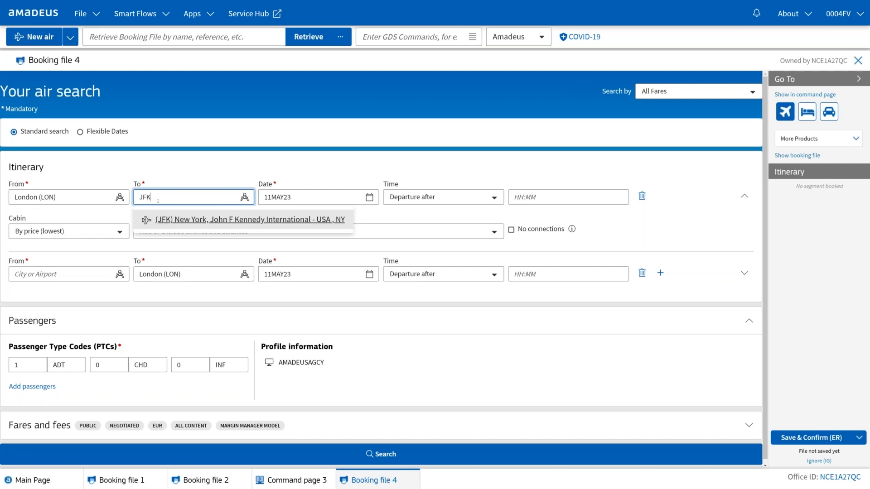
pyautogui.click(190, 219)
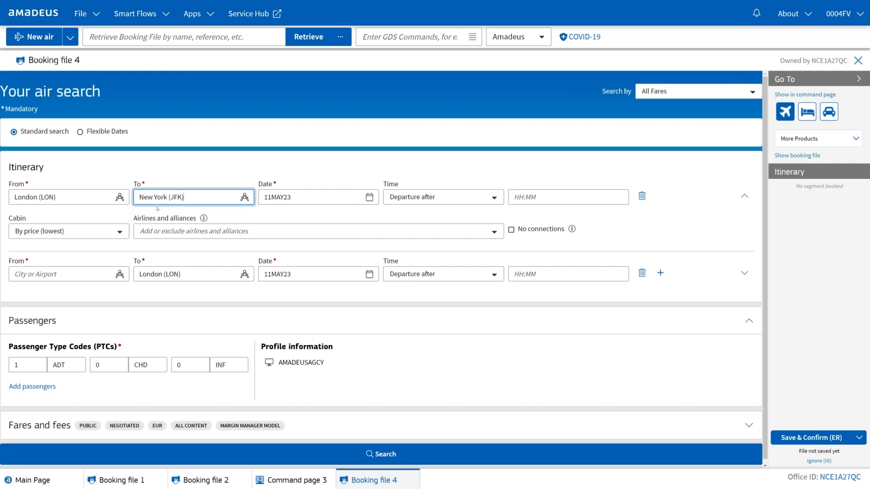
# Step: Try a nearby-airports radius of 204 km for the New York (JFK) destination, and remove it
pyautogui.click(244, 197)
pyautogui.moveTo(207, 255); pyautogui.dragTo(224, 257)
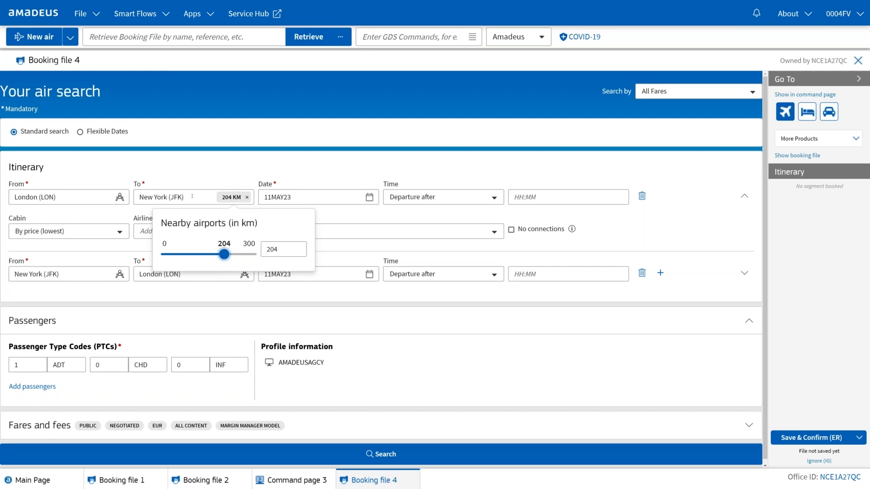
pyautogui.click(247, 197)
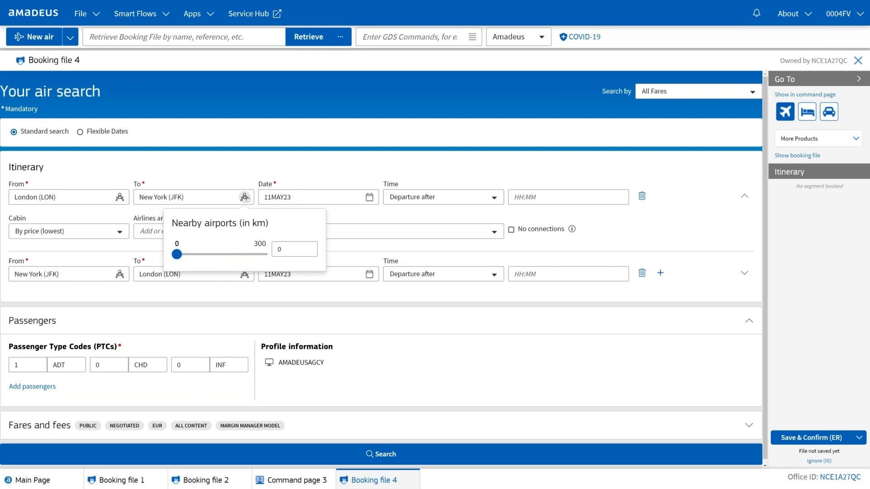
# Step: Set the outbound date to 11JUL23 and the return date to 21JUL23
pyautogui.click(369, 197)
pyautogui.click(386, 223)
pyautogui.click(386, 223)
pyautogui.click(295, 295)
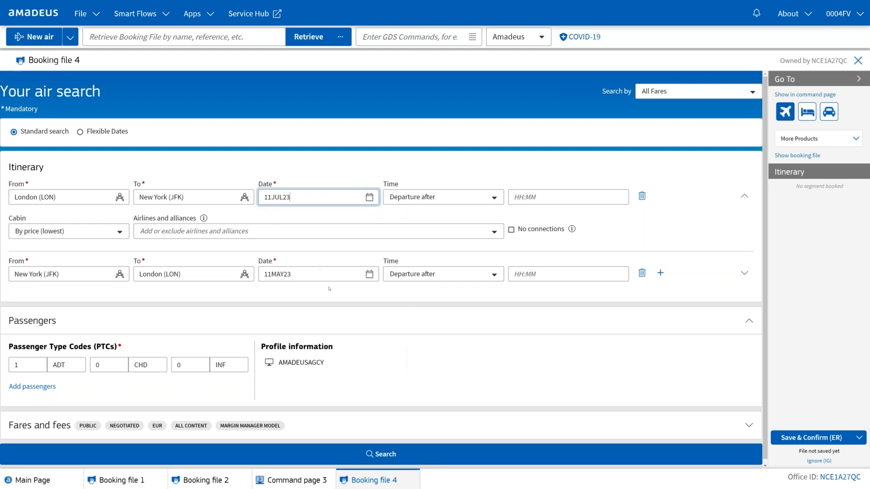
pyautogui.click(369, 274)
pyautogui.click(349, 388)
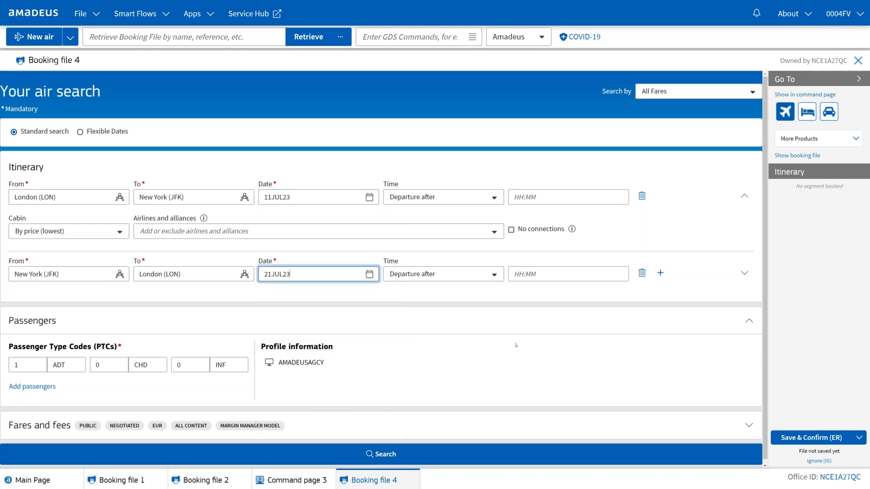
# Step: Limit the itinerary to flights with no connections and run the air search
pyautogui.click(511, 231)
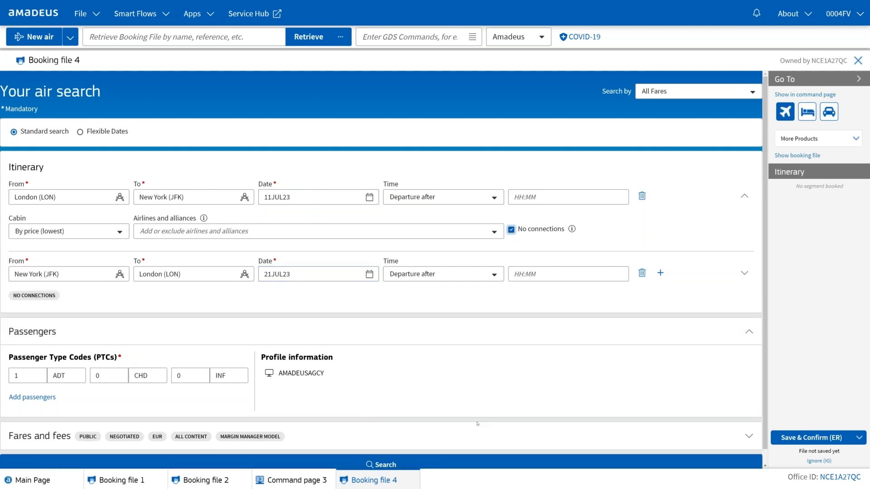
pyautogui.click(478, 463)
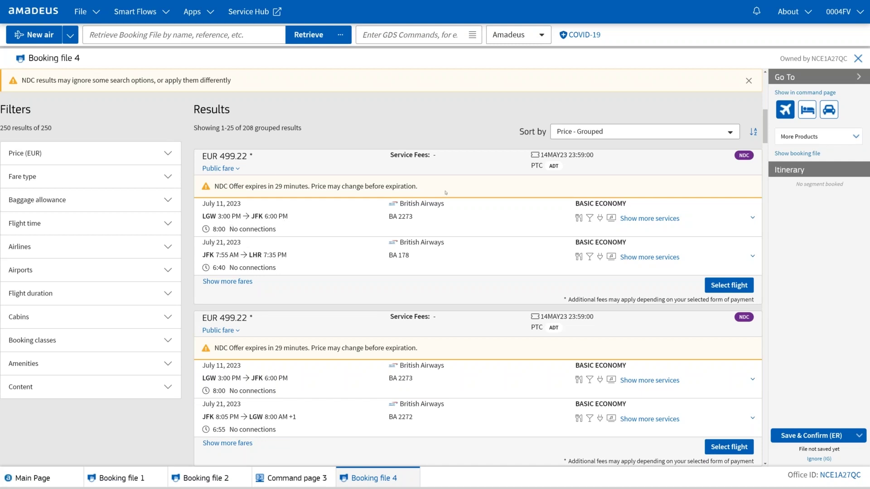
# Step: Expand the public fare details of the first search result to examine its price breakdown
pyautogui.click(222, 168)
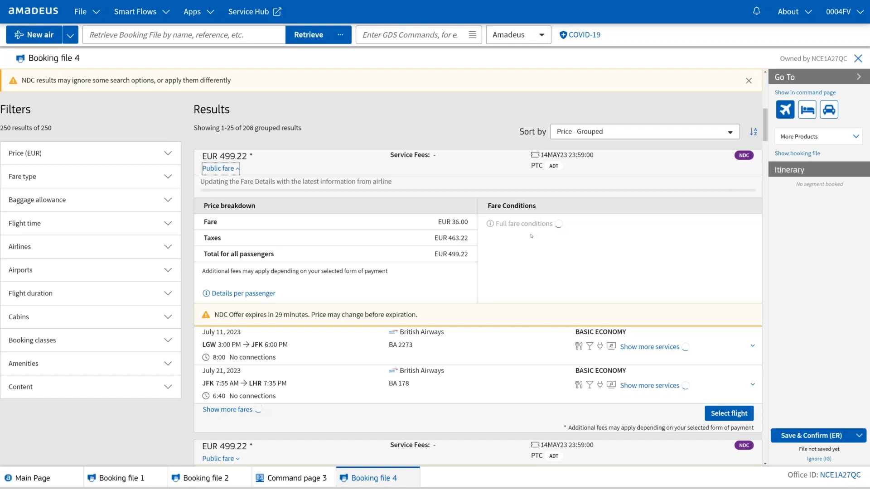
pyautogui.scroll(-2, 530, 236)
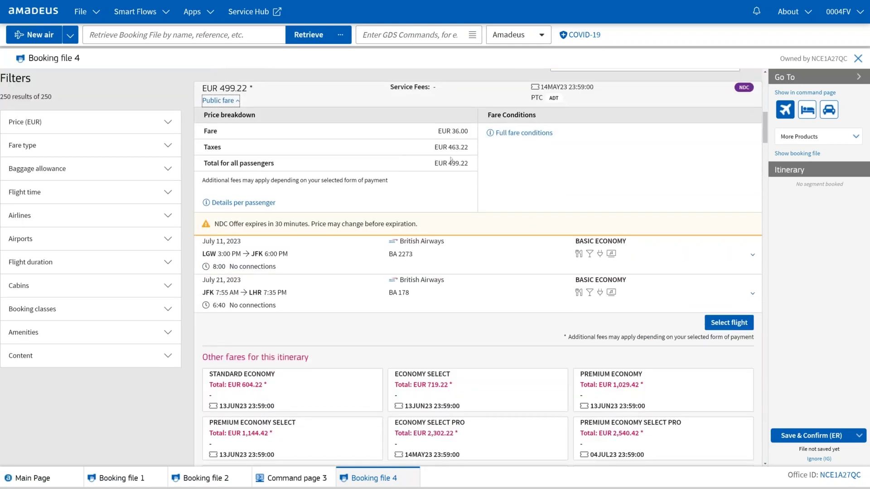
pyautogui.scroll(1, 557, 187)
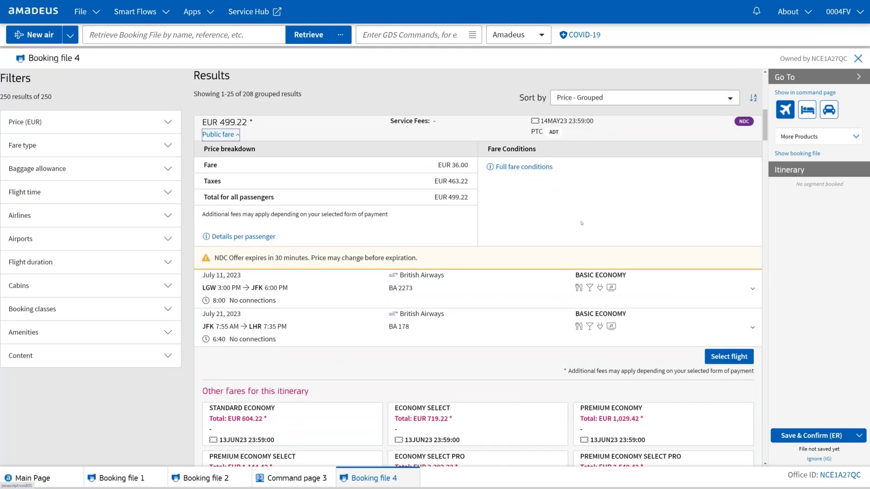
# Step: Review the cancel and change rules for LGW-JFK in the first result's full fare conditions, and close them
pyautogui.click(537, 169)
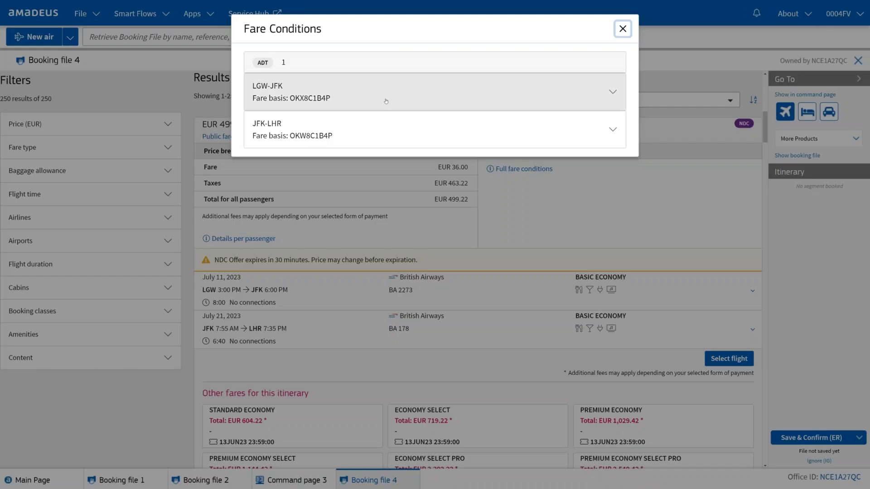
pyautogui.click(382, 99)
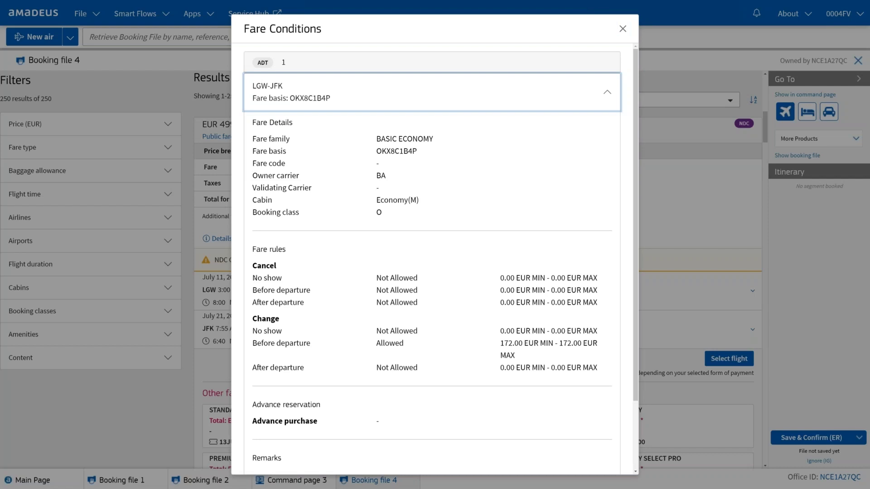
pyautogui.moveTo(257, 265); pyautogui.dragTo(311, 271)
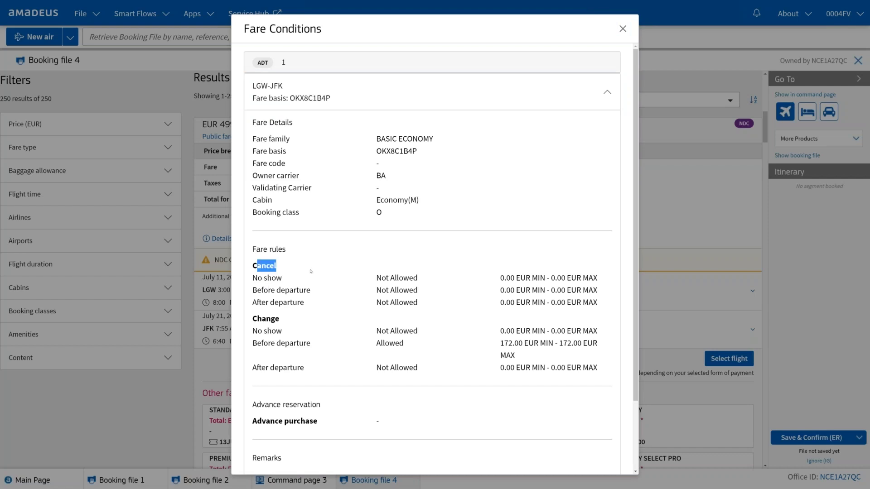
pyautogui.moveTo(269, 290); pyautogui.dragTo(310, 291)
pyautogui.moveTo(377, 290); pyautogui.dragTo(417, 290)
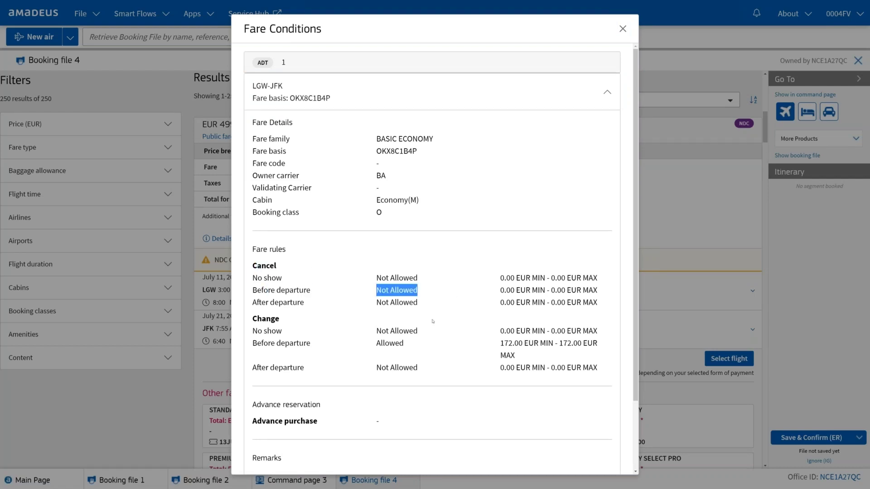
pyautogui.moveTo(264, 320); pyautogui.dragTo(347, 348)
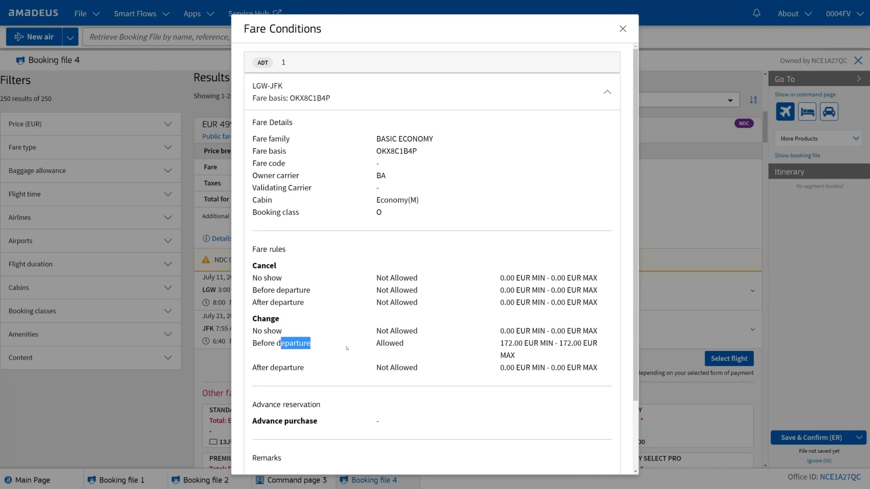
pyautogui.moveTo(504, 343); pyautogui.dragTo(535, 356)
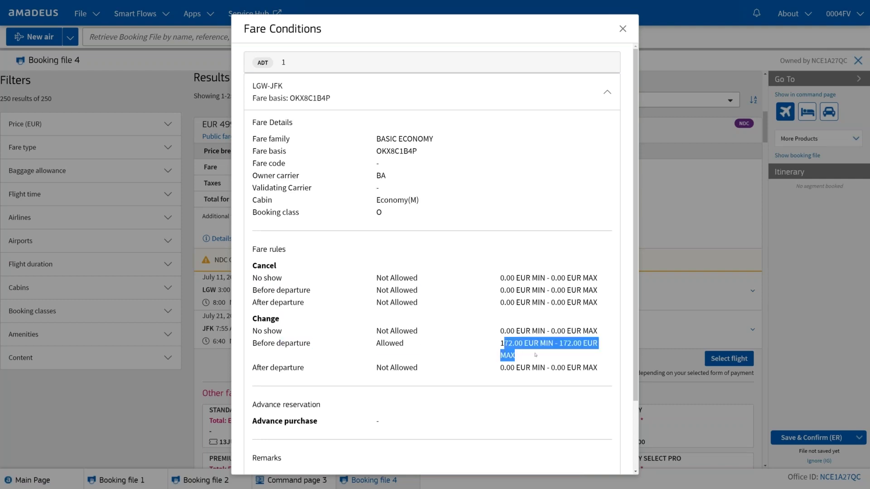
pyautogui.click(536, 355)
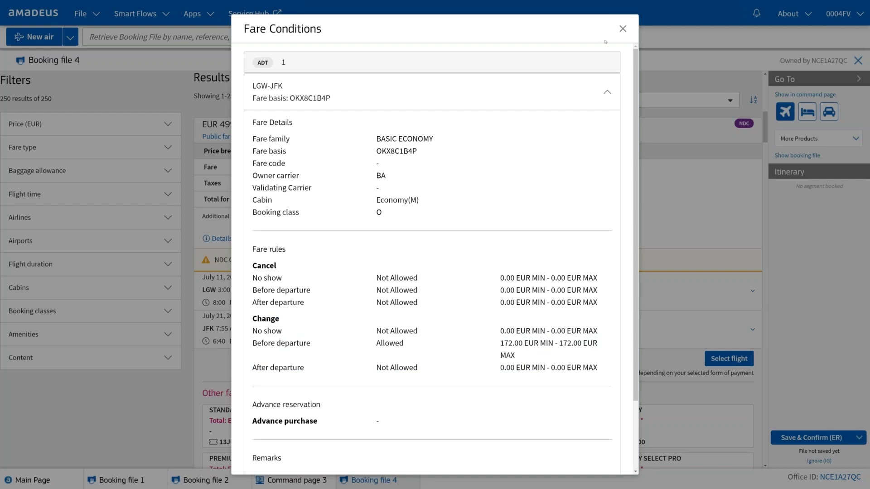
pyautogui.click(623, 29)
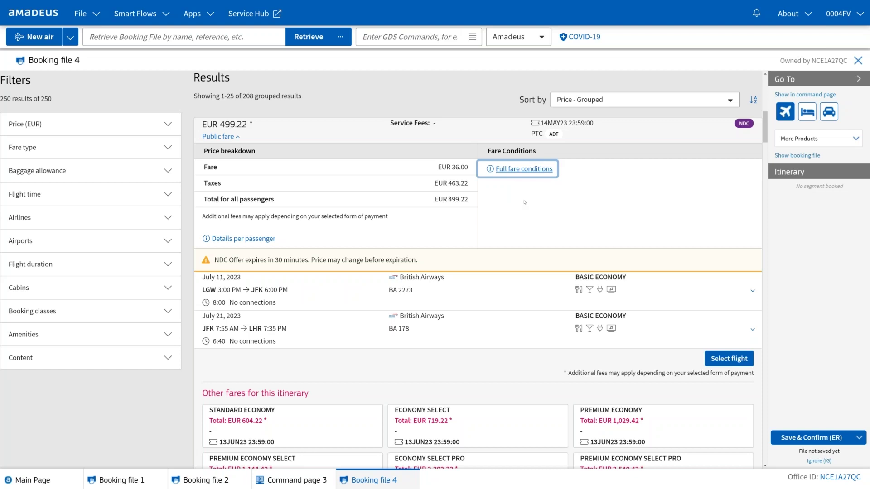
# Step: Look through the other fares for this itinerary and open the BUSINESS PROMO fare details
pyautogui.scroll(-5, 524, 202)
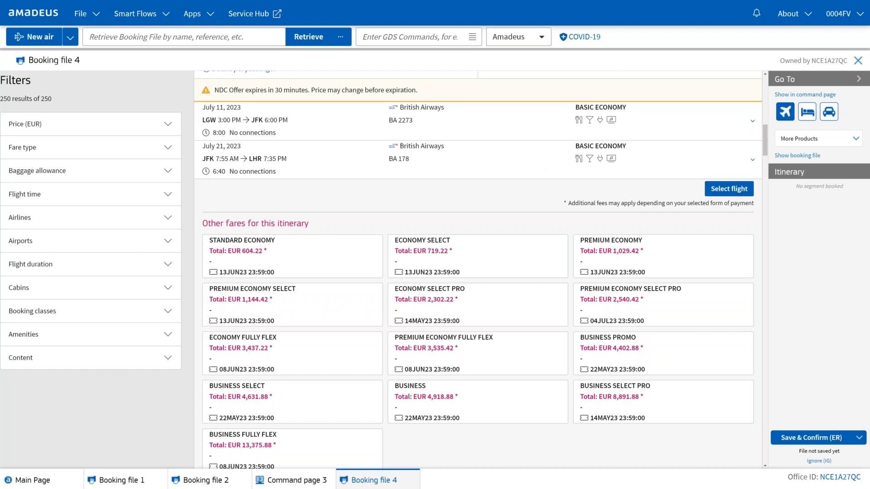
pyautogui.scroll(-1, 457, 244)
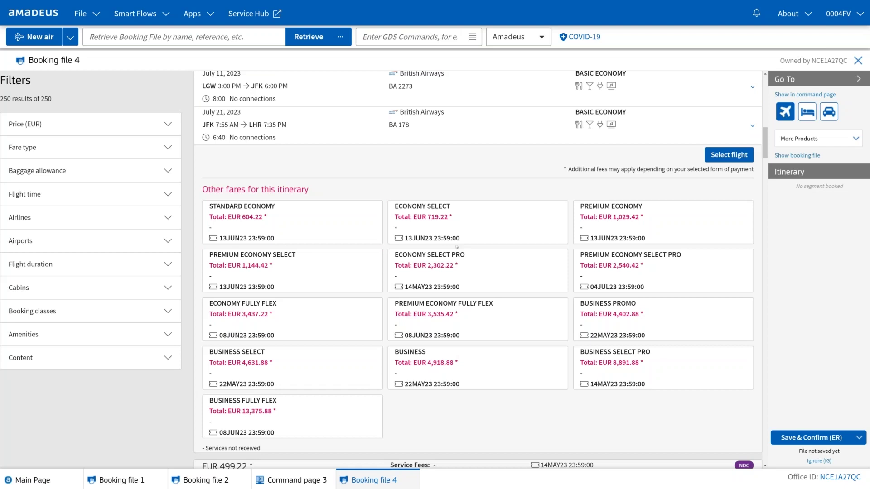
pyautogui.click(598, 313)
pyautogui.scroll(-4, 584, 304)
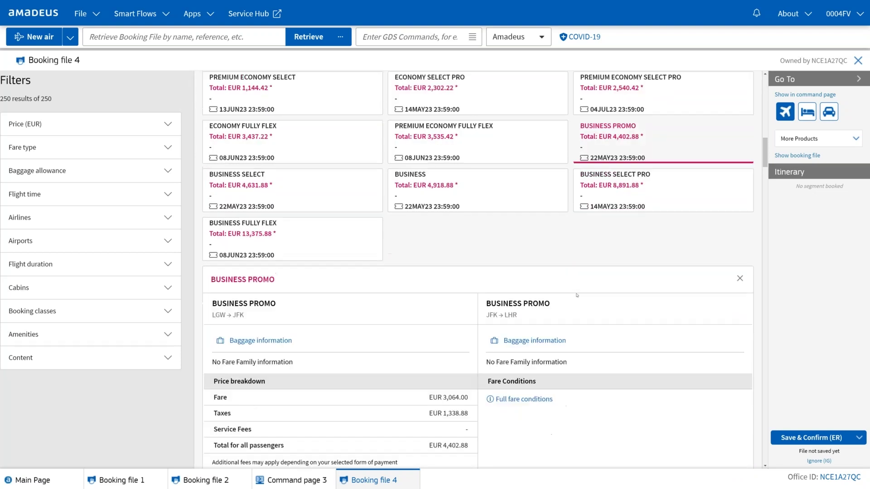
# Step: Review the cancel and change rules for JFK-LHR in the BUSINESS PROMO fare's full conditions, and close them
pyautogui.scroll(-1, 577, 294)
pyautogui.click(522, 340)
pyautogui.click(500, 141)
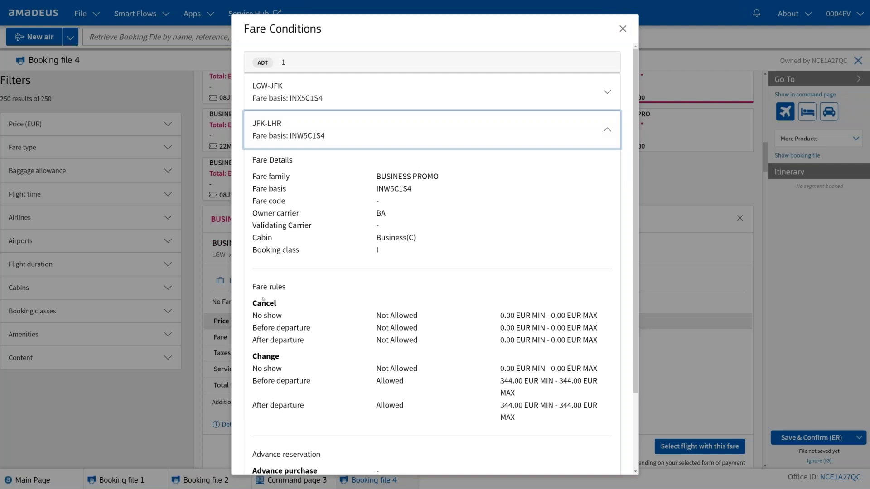
pyautogui.moveTo(262, 328); pyautogui.dragTo(312, 329)
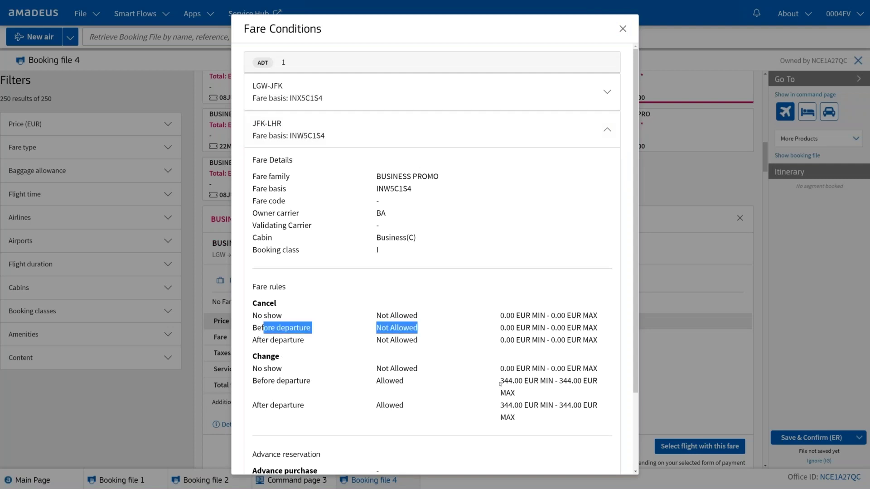
pyautogui.moveTo(500, 380); pyautogui.dragTo(560, 398)
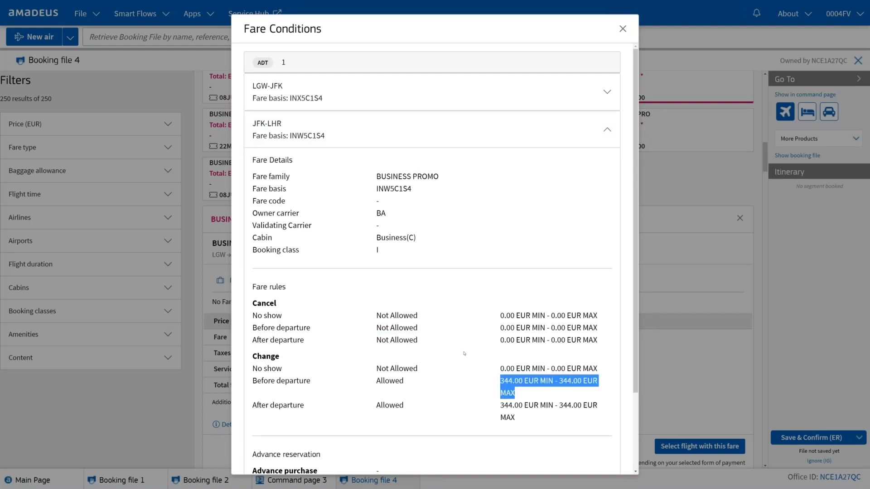
pyautogui.moveTo(257, 328); pyautogui.dragTo(330, 334)
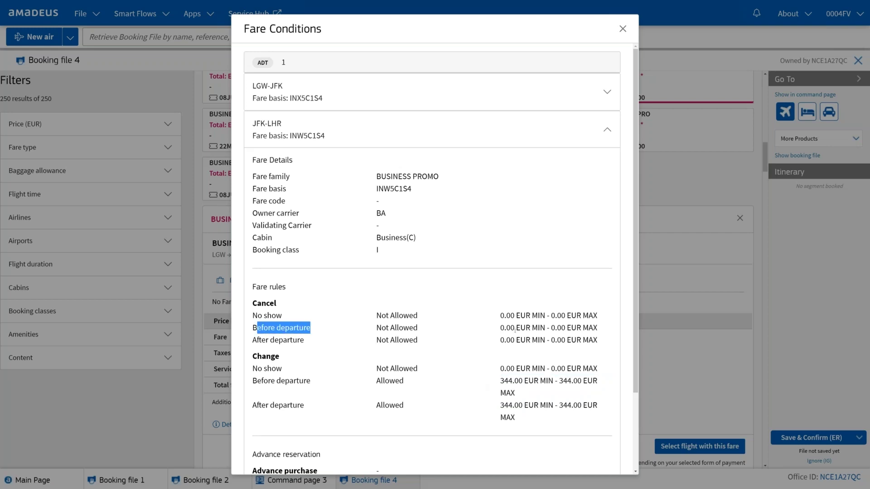
pyautogui.click(623, 29)
# Step: Open the BUSINESS SELECT fare, review its LGW-JFK cancel and change rules in the full fare conditions, and close them
pyautogui.scroll(2, 494, 159)
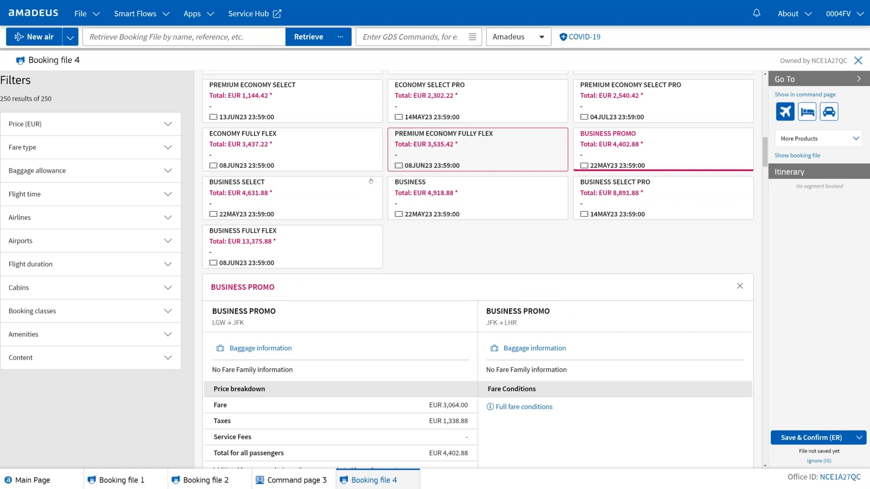
pyautogui.click(281, 202)
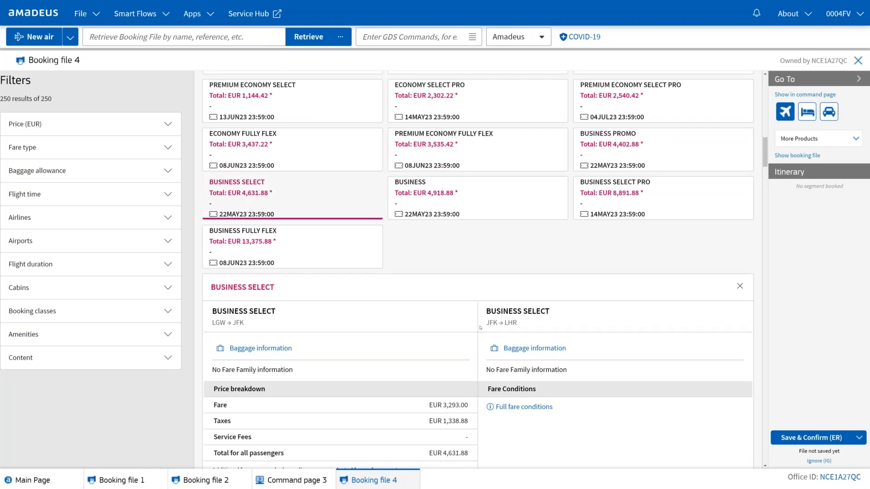
pyautogui.scroll(-1, 521, 373)
pyautogui.click(524, 373)
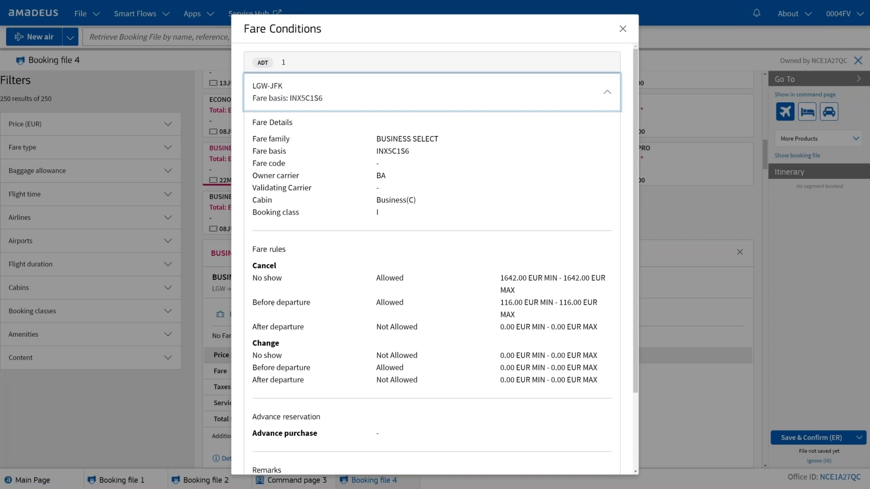
pyautogui.moveTo(272, 303); pyautogui.dragTo(312, 303)
pyautogui.moveTo(500, 302); pyautogui.dragTo(533, 316)
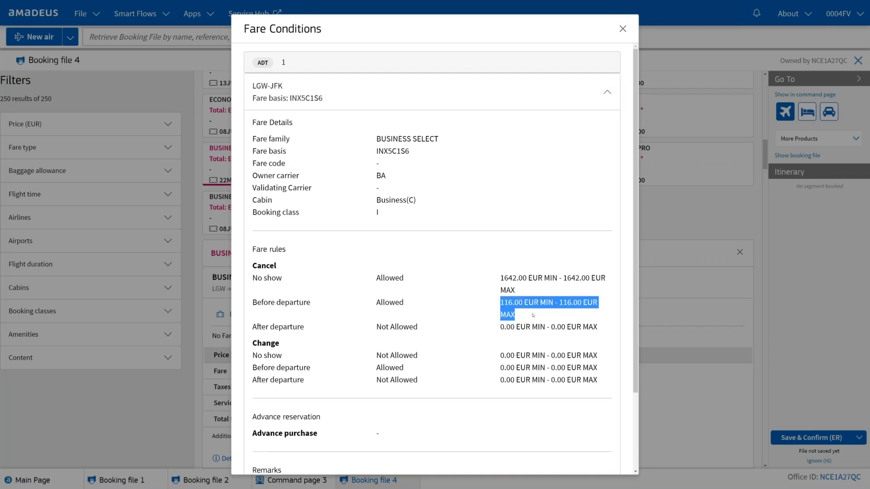
pyautogui.moveTo(265, 369); pyautogui.dragTo(312, 367)
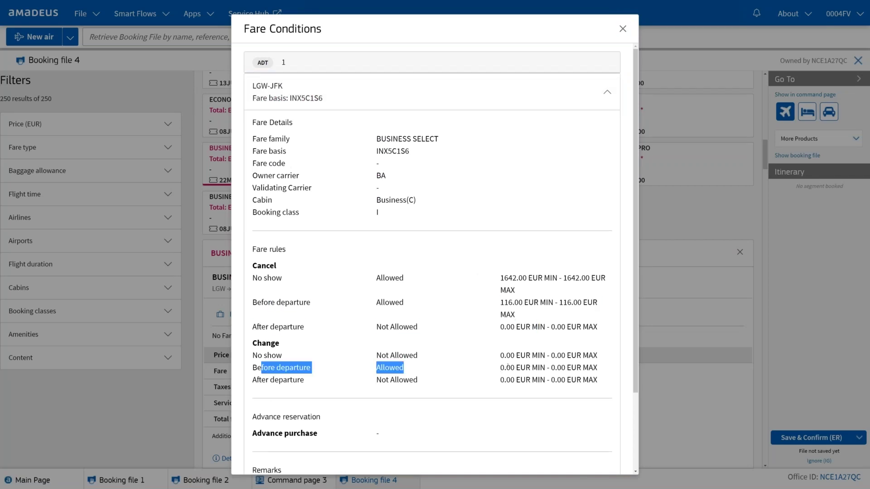
pyautogui.moveTo(500, 367); pyautogui.dragTo(612, 370)
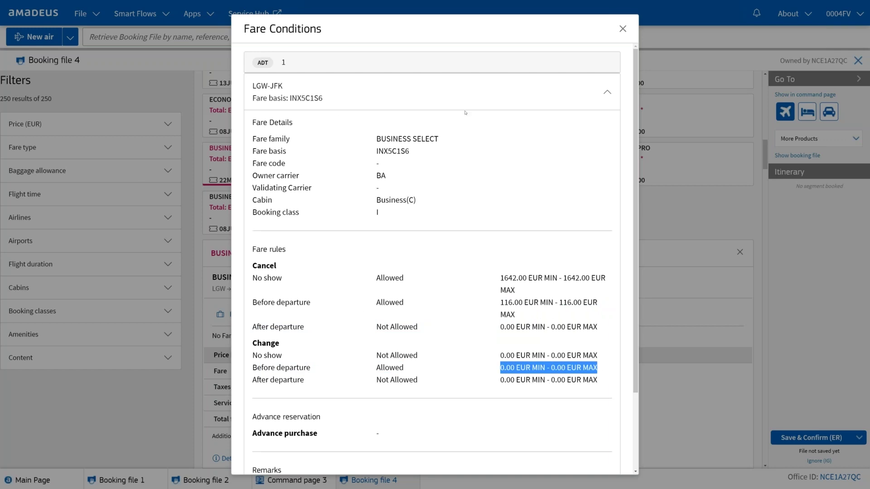
pyautogui.click(622, 29)
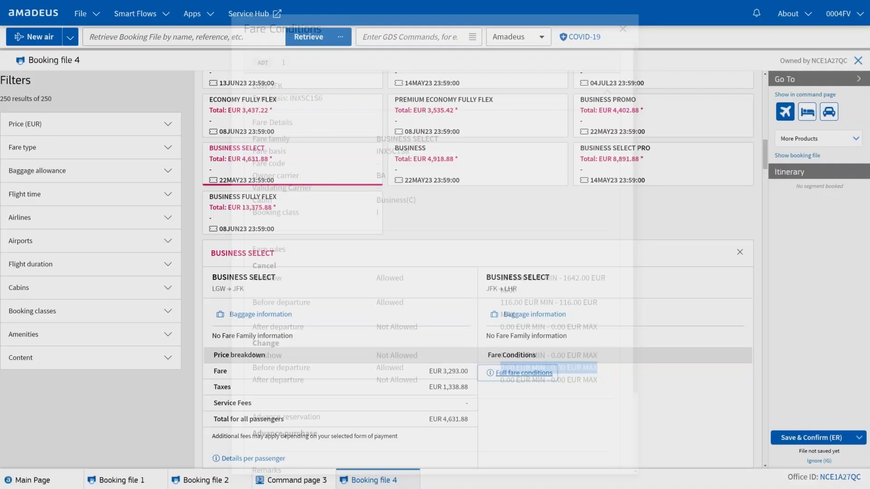
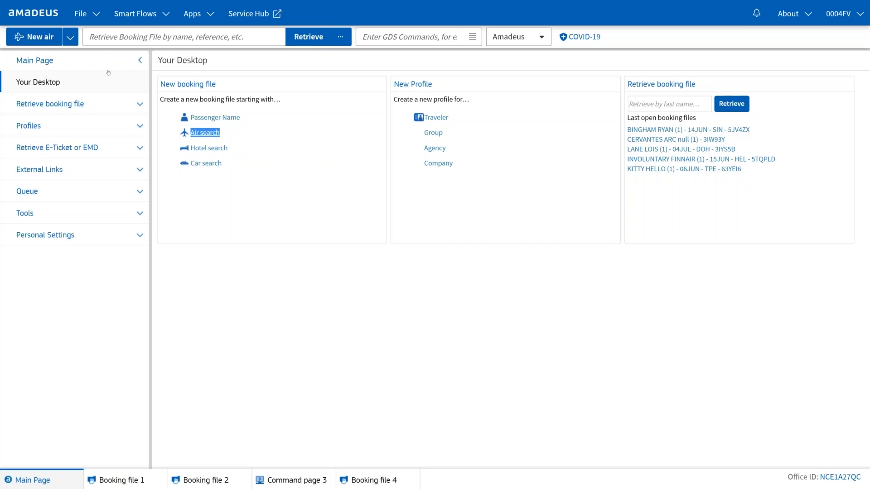
pyautogui.click(70, 37)
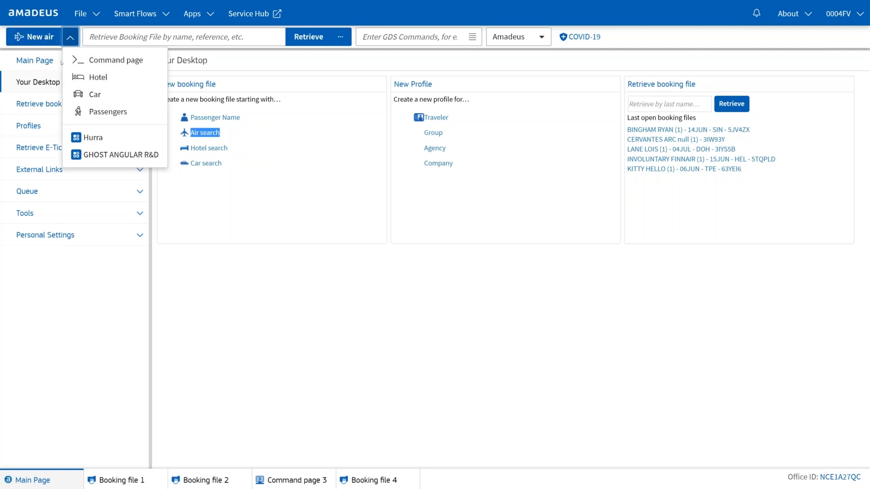
pyautogui.click(341, 297)
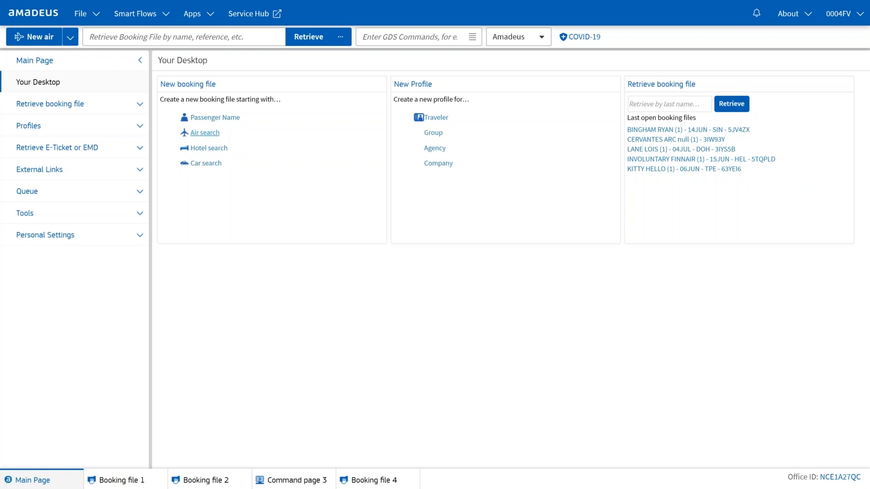
# Step: Start an air search in a new booking file and expand its fares and fees settings
pyautogui.click(203, 133)
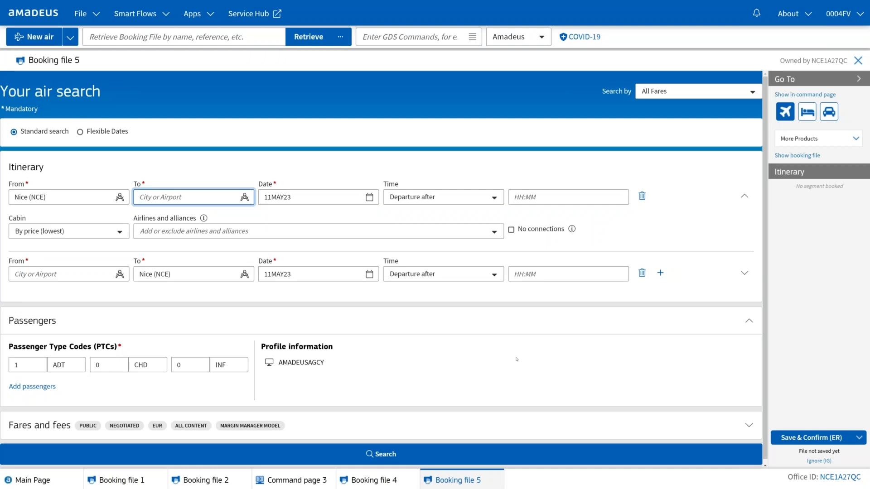
pyautogui.scroll(-1, 293, 387)
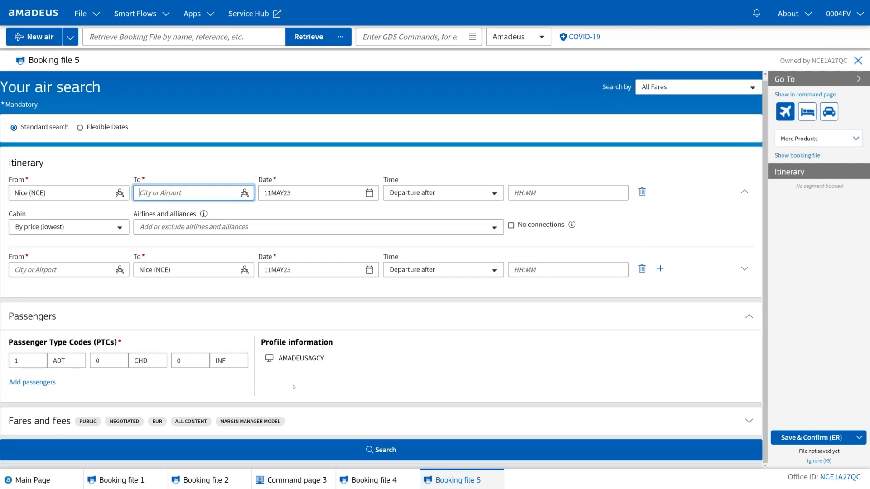
pyautogui.click(51, 422)
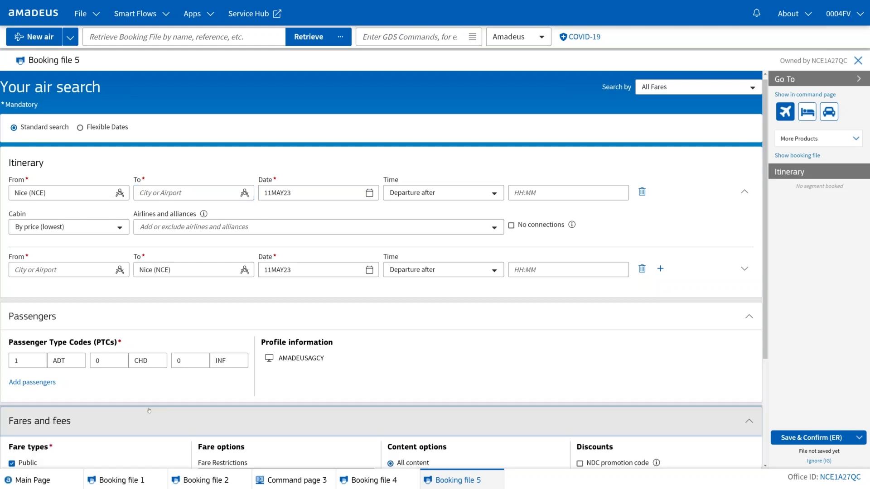
# Step: Examine the content options for including, excluding or limiting to NDC, keeping All content selected
pyautogui.moveTo(387, 295); pyautogui.dragTo(425, 345)
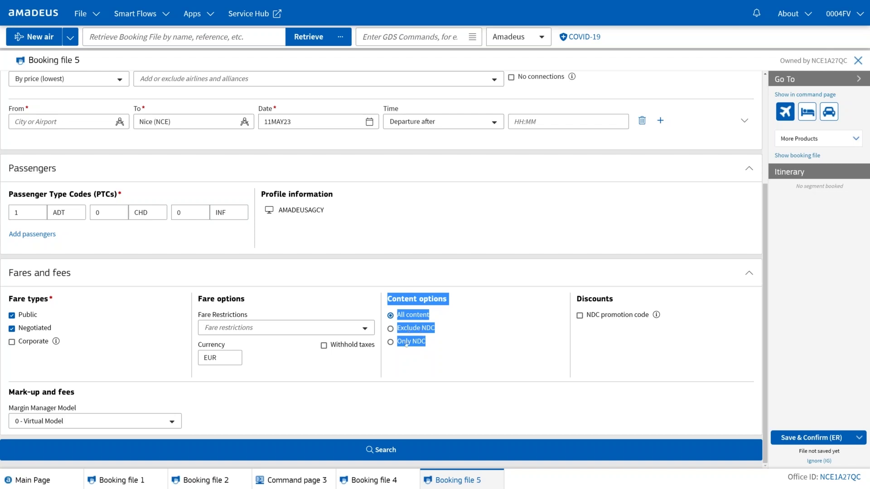
pyautogui.click(407, 315)
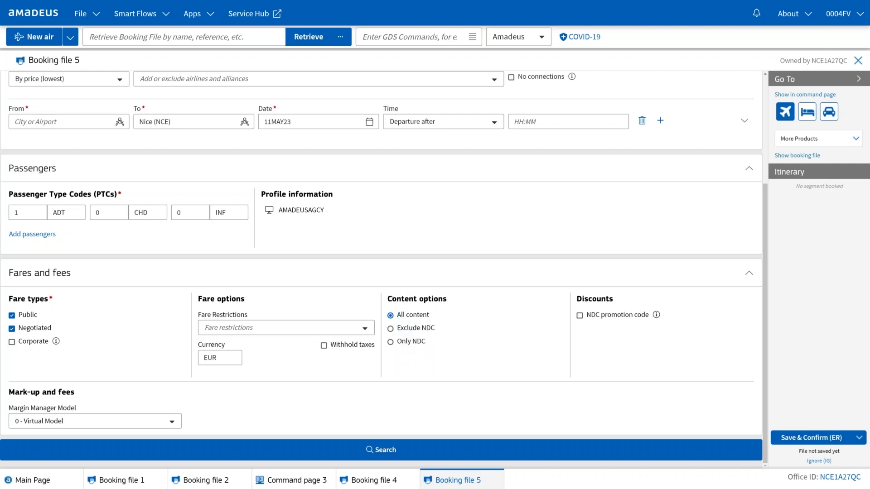
pyautogui.moveTo(394, 299); pyautogui.dragTo(447, 299)
pyautogui.click(423, 301)
pyautogui.scroll(3, 279, 275)
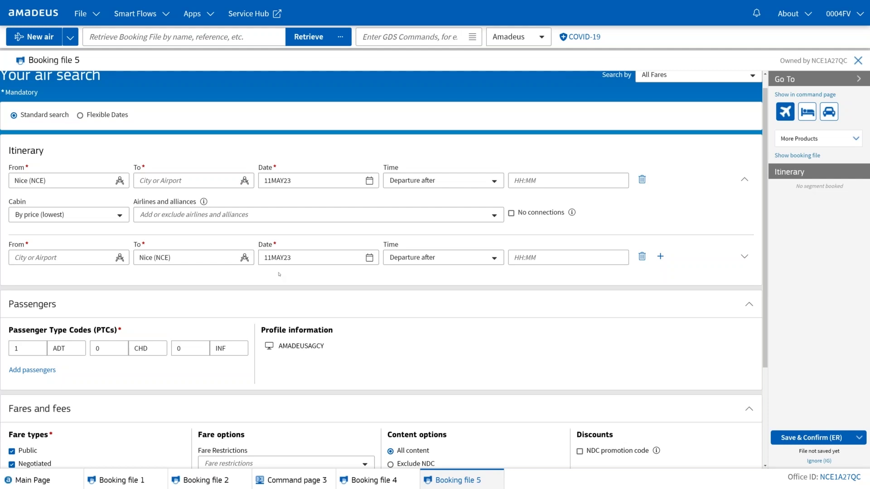
pyautogui.scroll(-2, 279, 274)
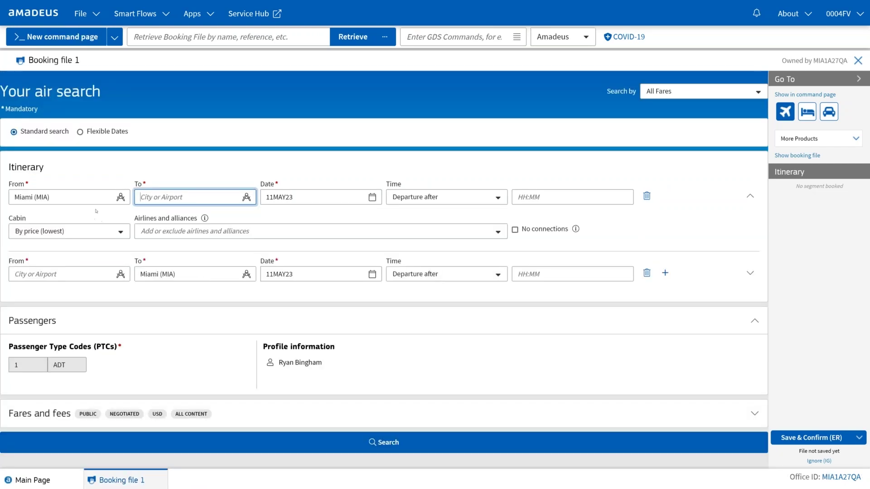
# Step: In the Miami air search, set the destination to Denver (DEN) and the outbound date to 24MAY23
pyautogui.write('DEN')
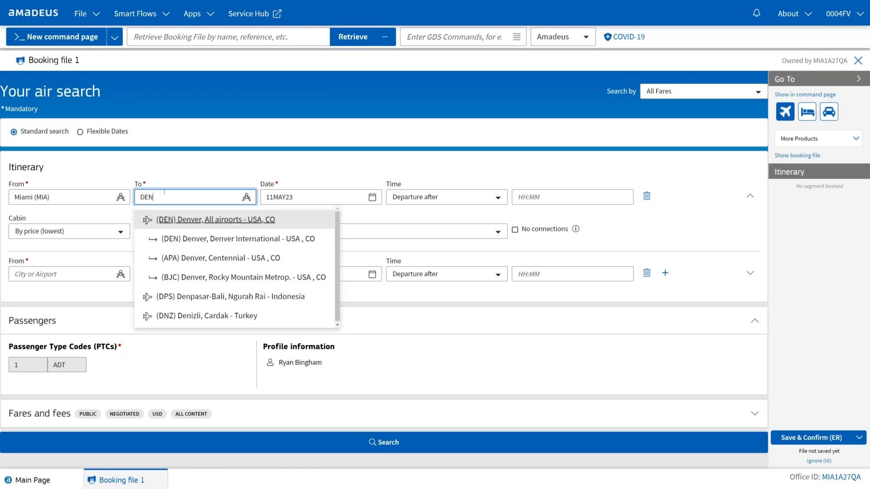
pyautogui.press('Return')
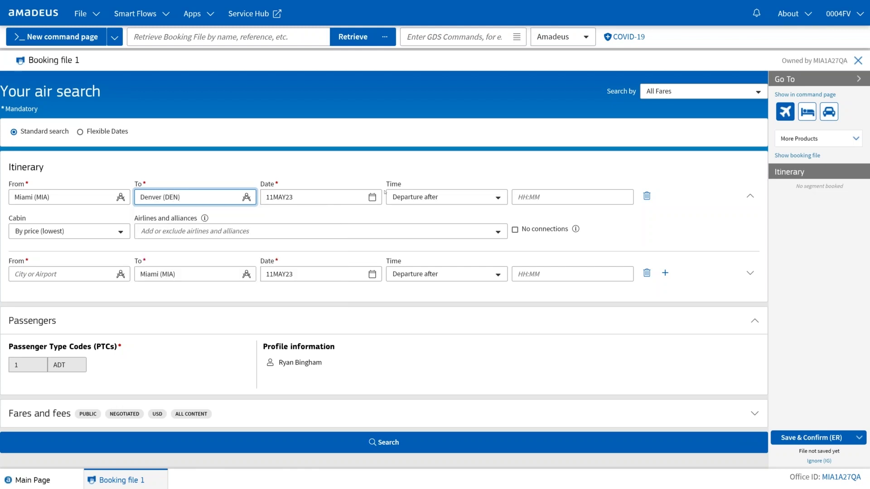
pyautogui.click(372, 197)
pyautogui.click(314, 313)
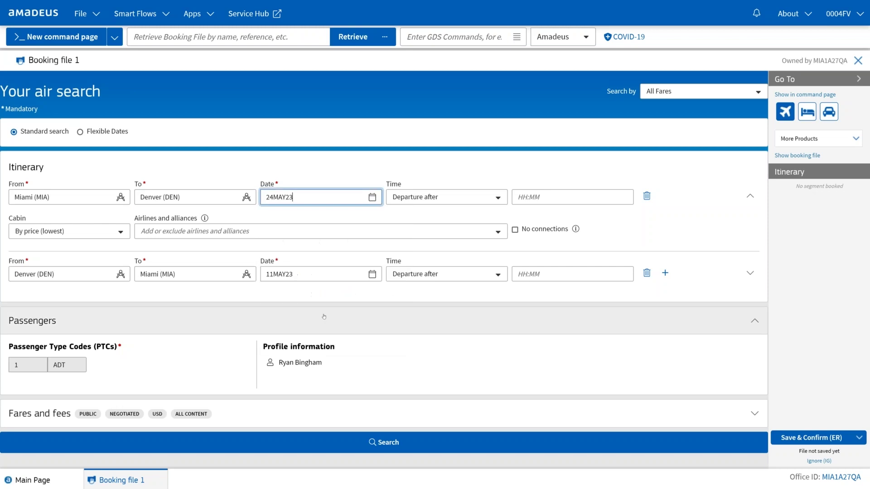
# Step: Remove the return segment and run the air search limited to flights with no connections
pyautogui.click(646, 272)
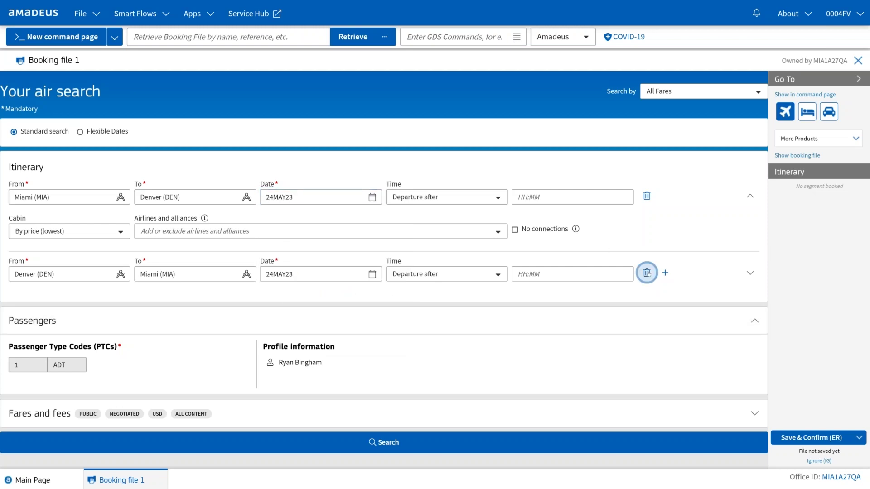
pyautogui.click(647, 273)
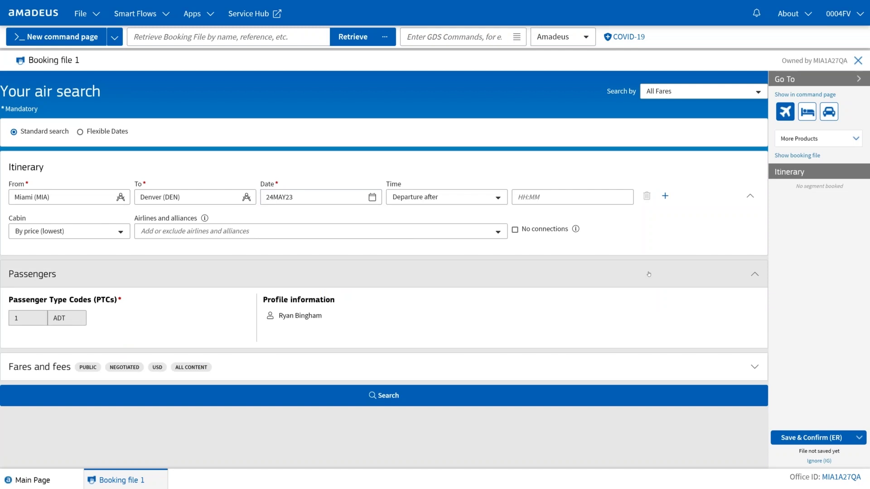
pyautogui.click(516, 231)
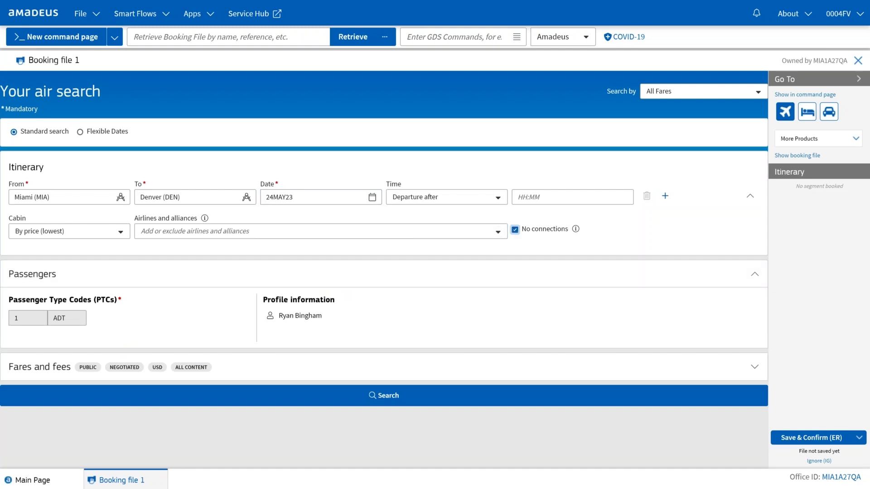
pyautogui.click(371, 394)
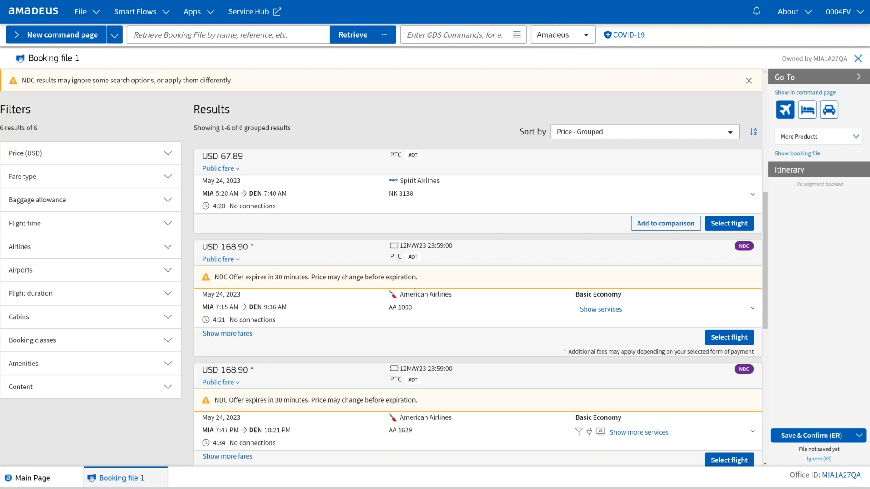
# Step: Look through the Miami–Denver results and compare the NDC-labelled offers with the other fares
pyautogui.scroll(-3, 414, 291)
pyautogui.scroll(-2, 743, 288)
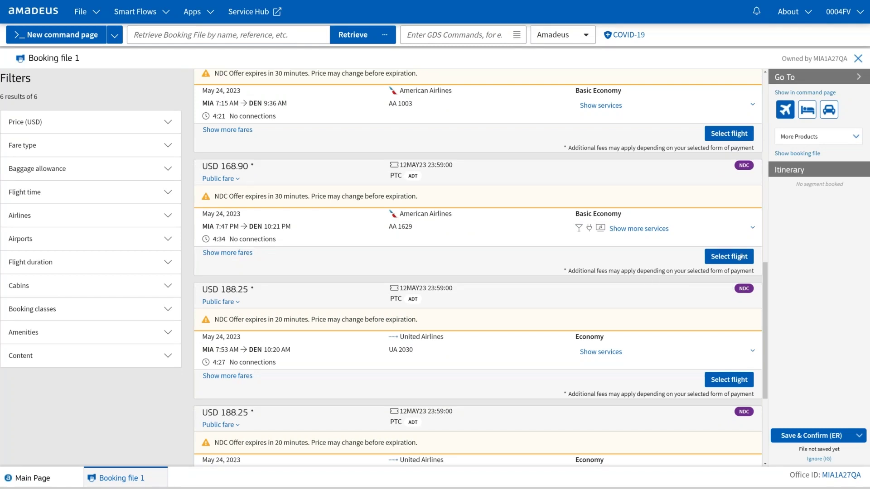
pyautogui.scroll(3, 738, 235)
pyautogui.scroll(1, 739, 235)
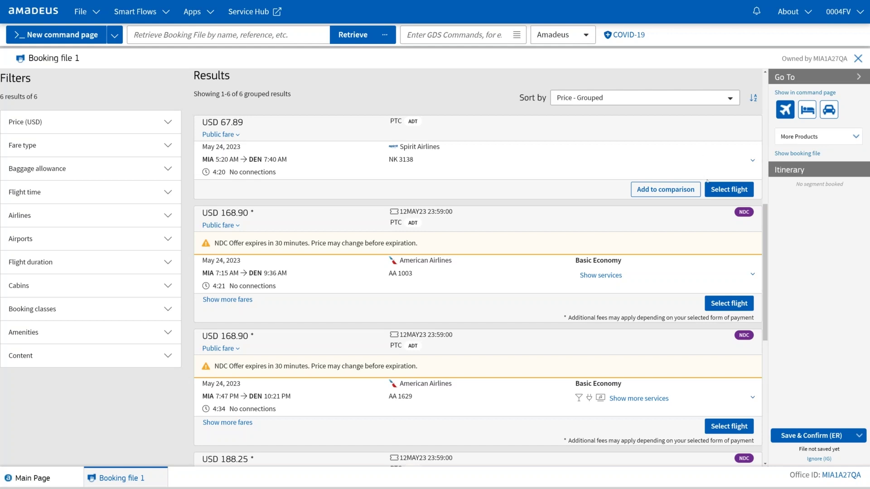
pyautogui.scroll(-8, 718, 226)
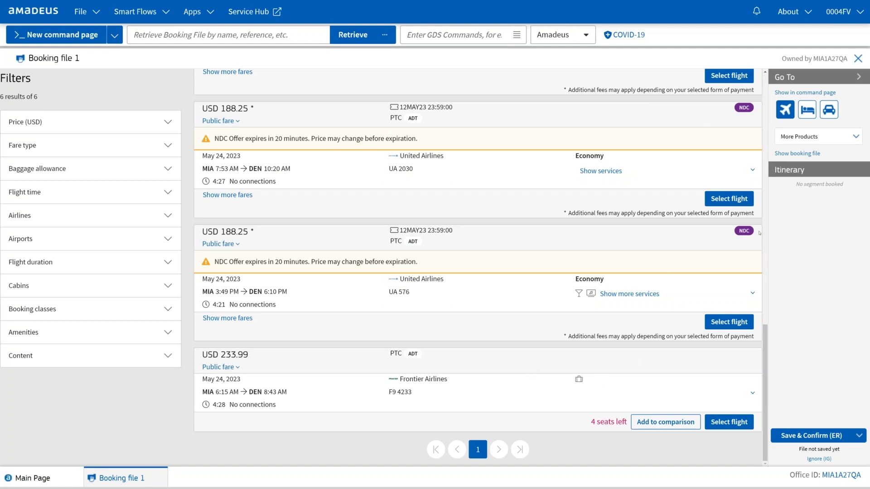
pyautogui.moveTo(749, 116)
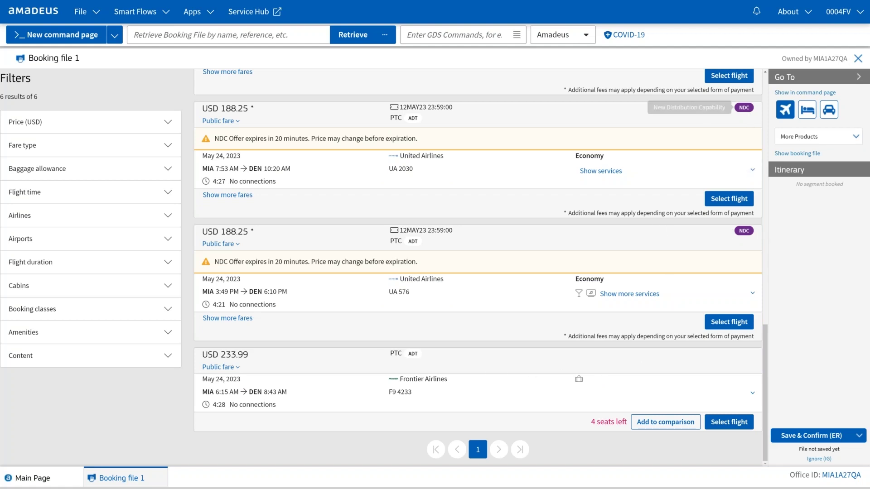